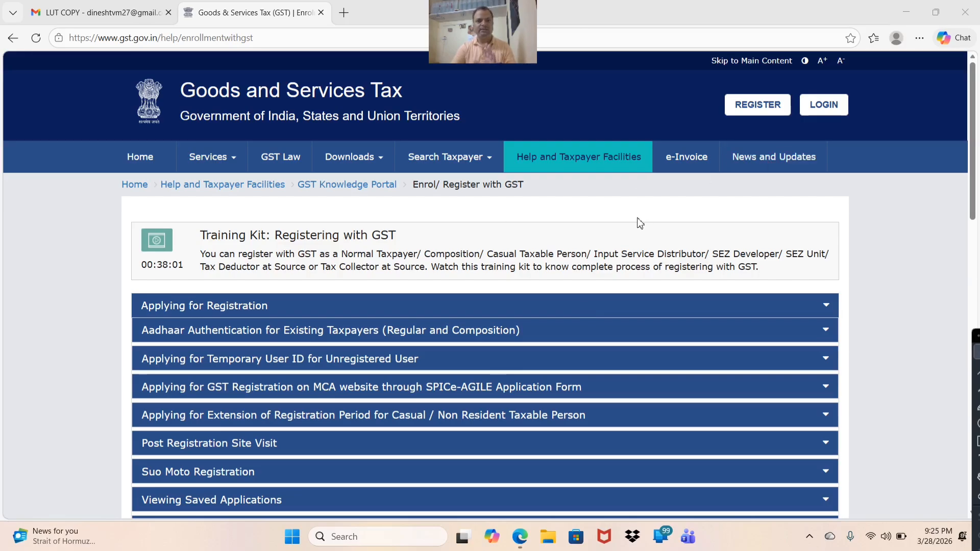
Log in to the GST portal and open the Furnish Letter of Undertaking (LUT) form.
click(827, 112)
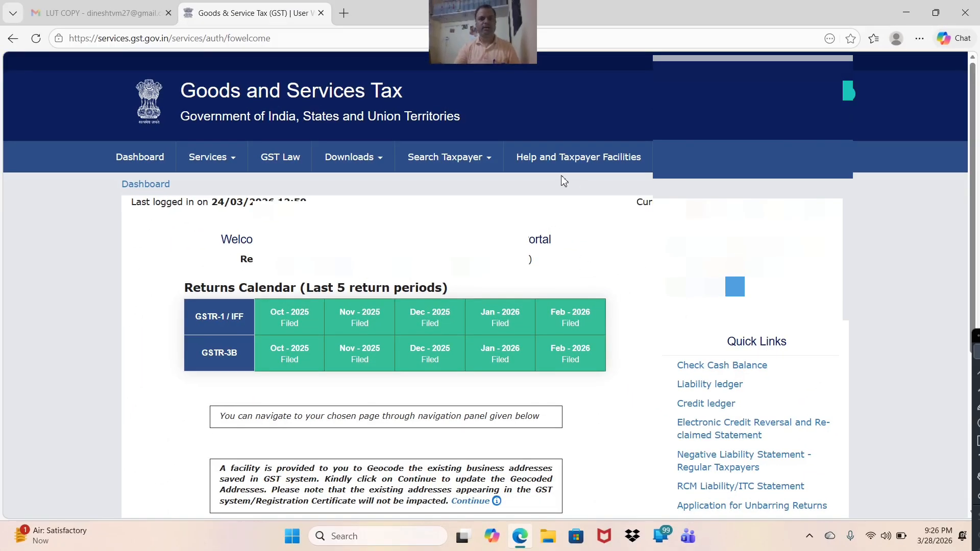
click(232, 164)
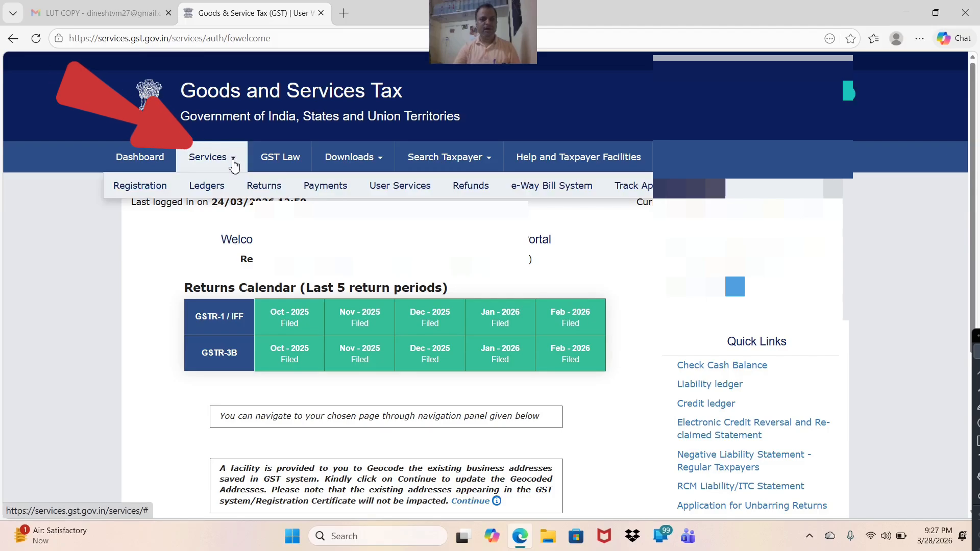
mouse_move(147, 192)
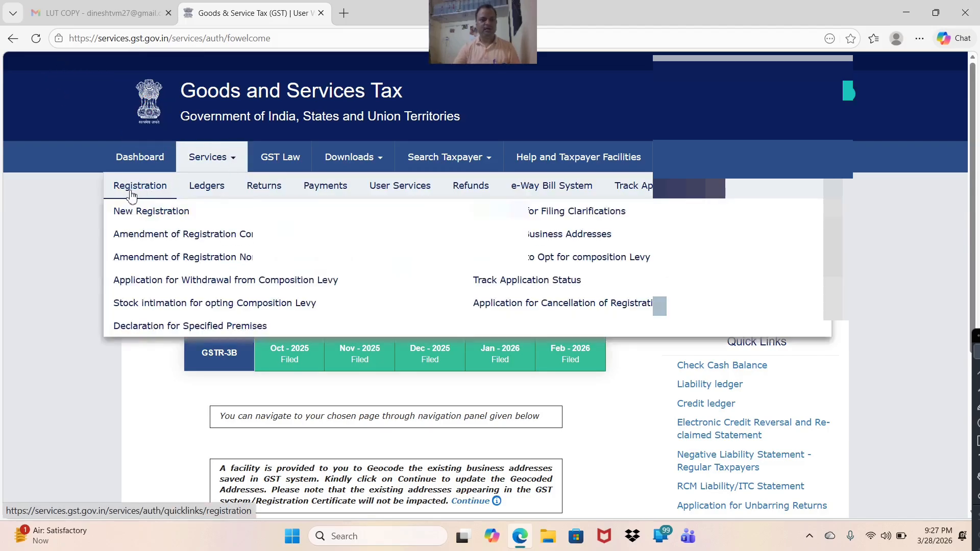
mouse_move(207, 193)
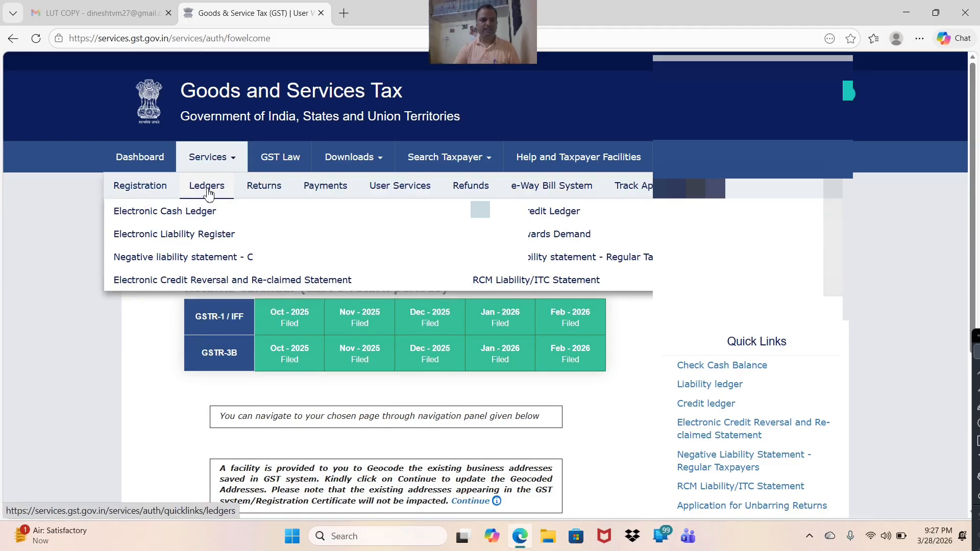
mouse_move(268, 195)
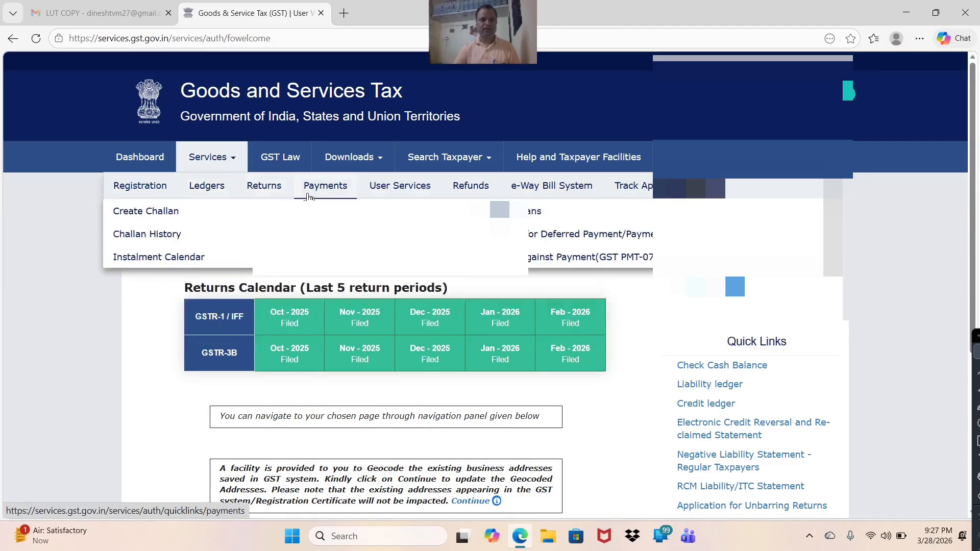
mouse_move(389, 190)
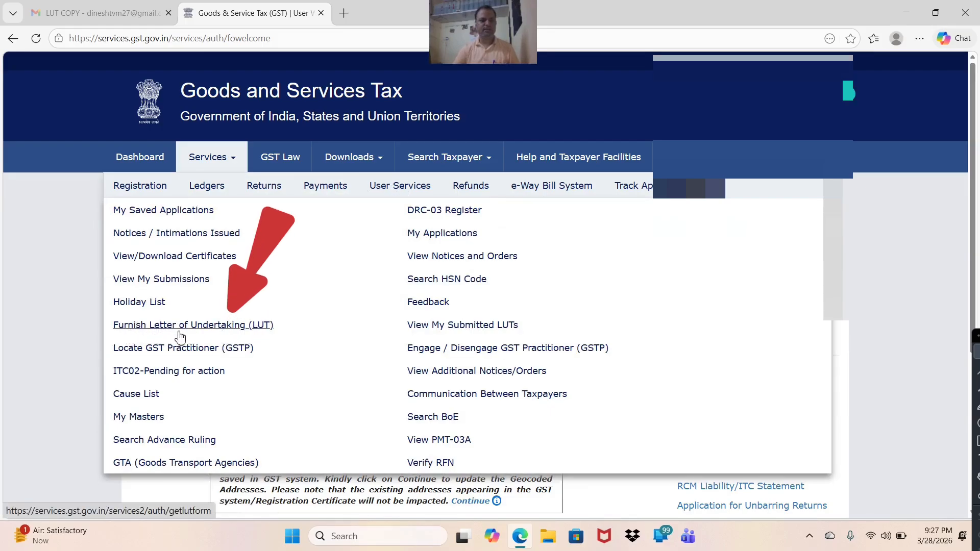
click(210, 329)
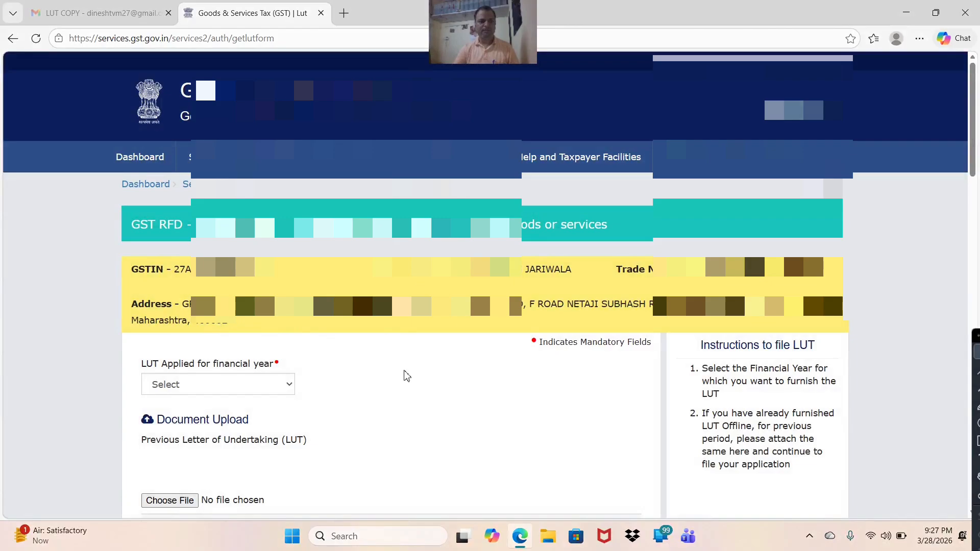
Set the financial year the LUT is applied for to 2026-27.
scroll(406, 375, down, 5)
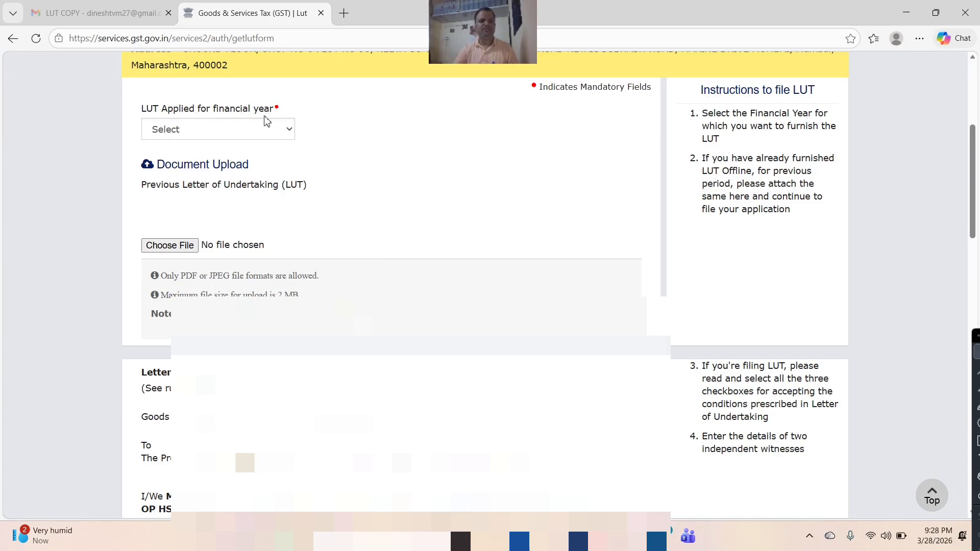
click(289, 132)
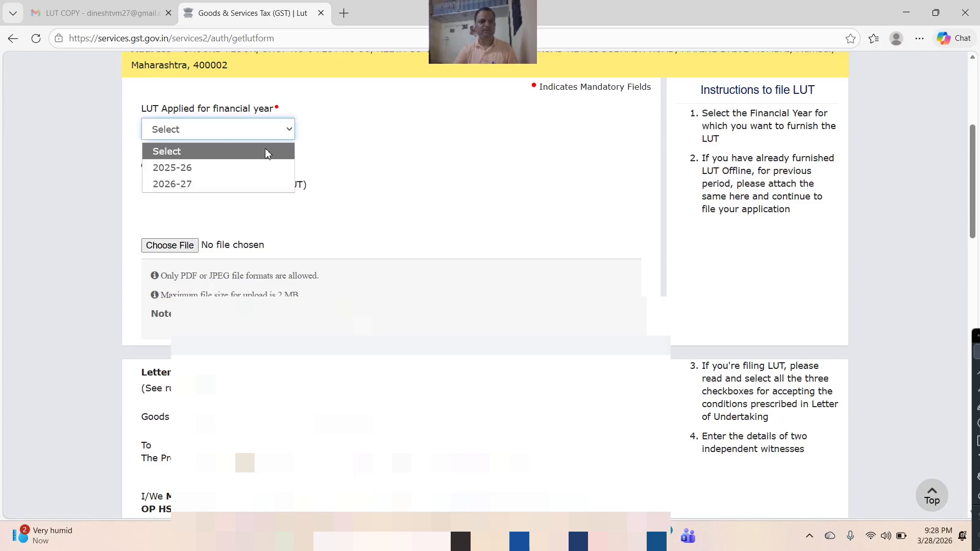
click(200, 185)
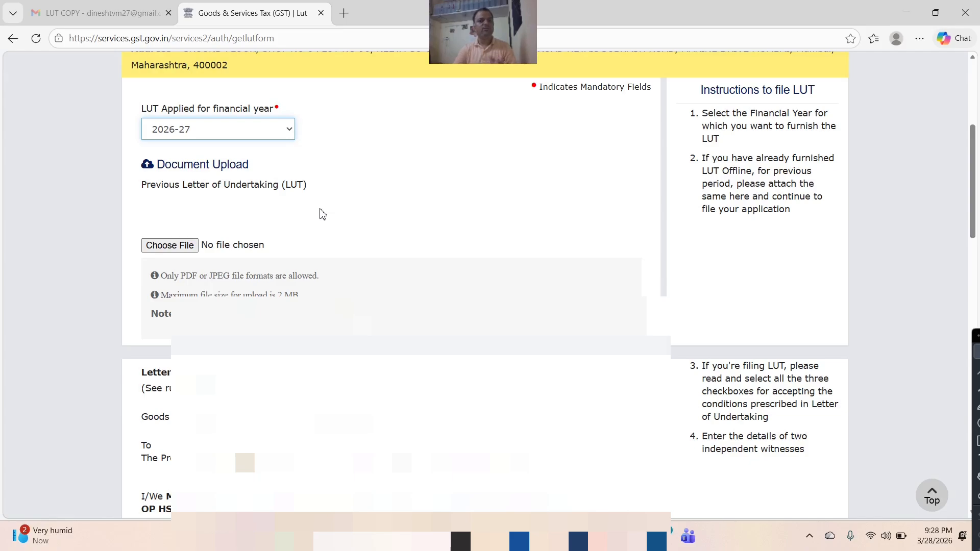
Upload LUT-2025-2026.pdf from the Desktop folder as the previous Letter of Undertaking.
click(172, 248)
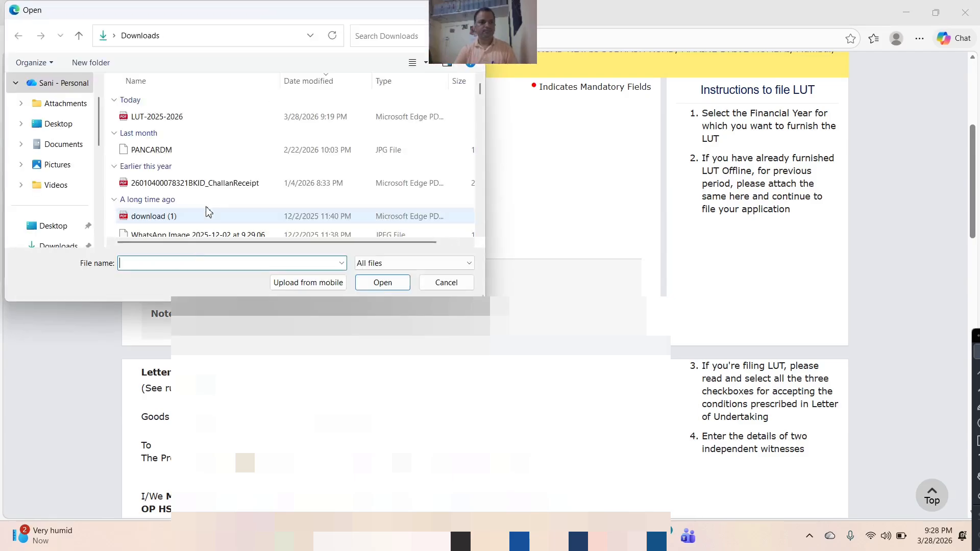
click(65, 127)
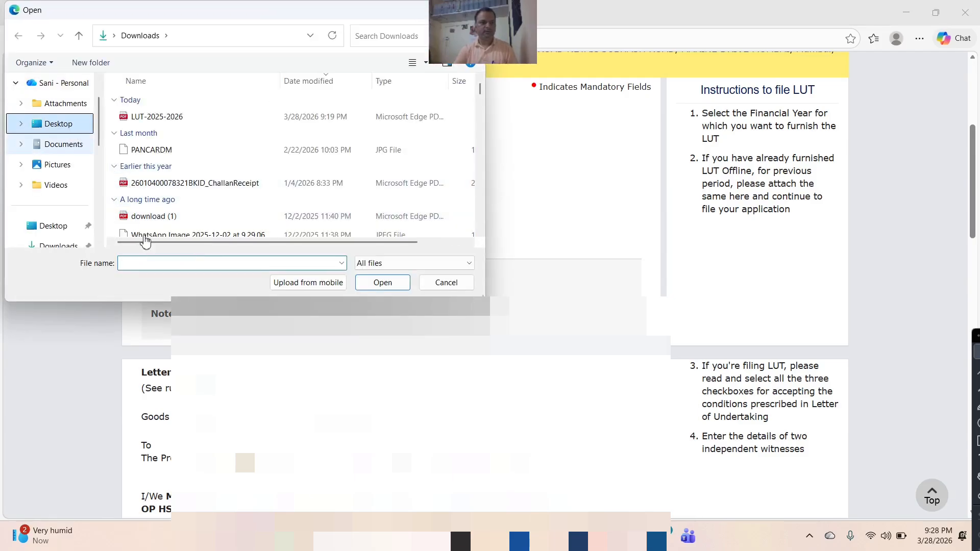
click(167, 261)
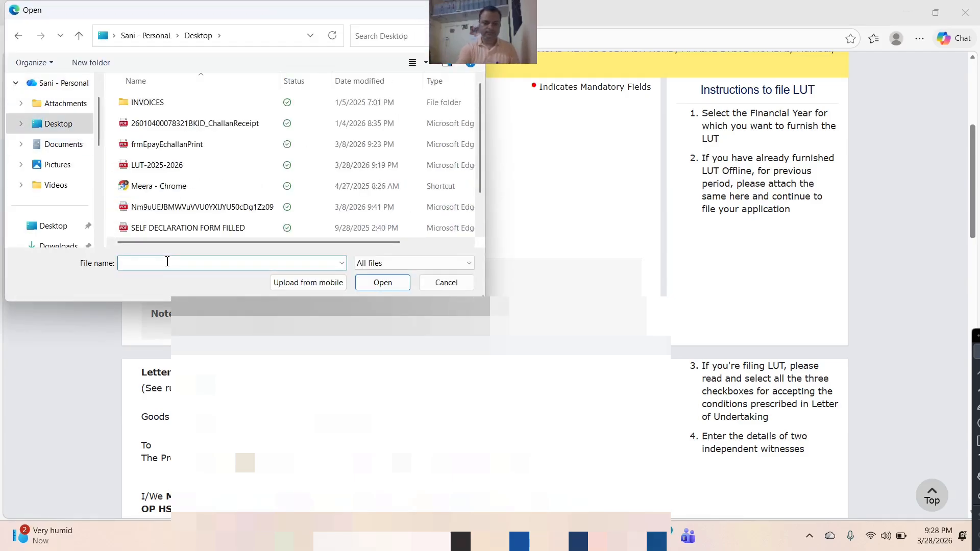
text(lu)
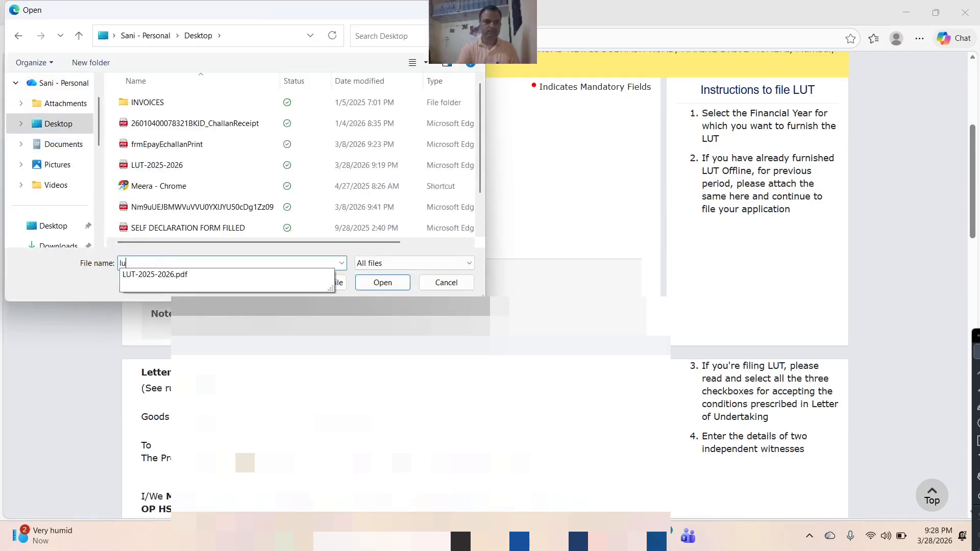
click(188, 275)
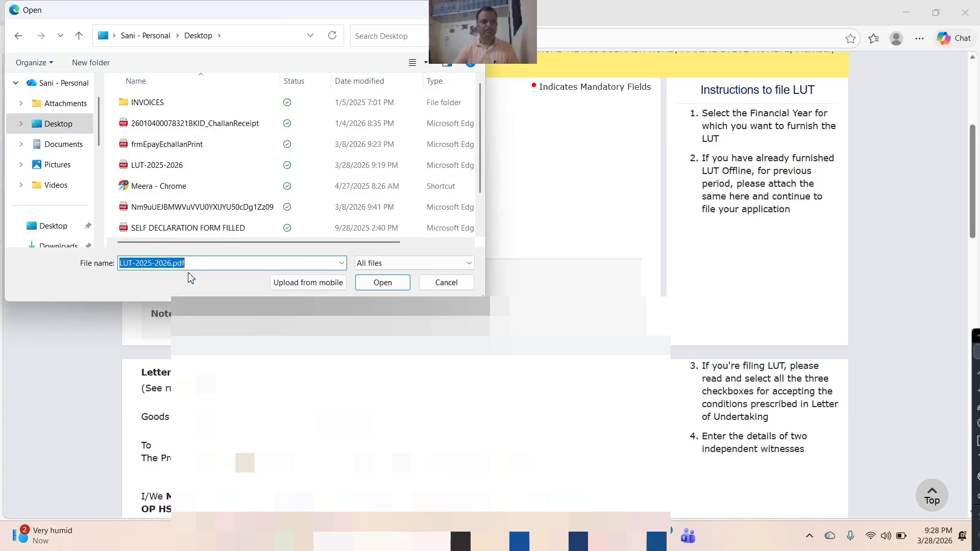
click(386, 287)
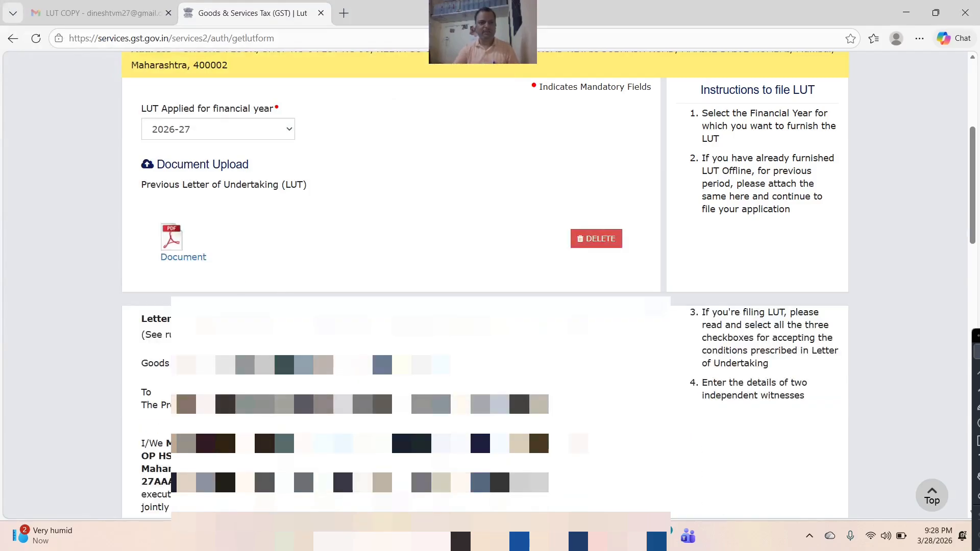
Accept all three undertaking conditions (a), (b) and (c) in the Letter of Undertaking.
scroll(419, 426, down, 1)
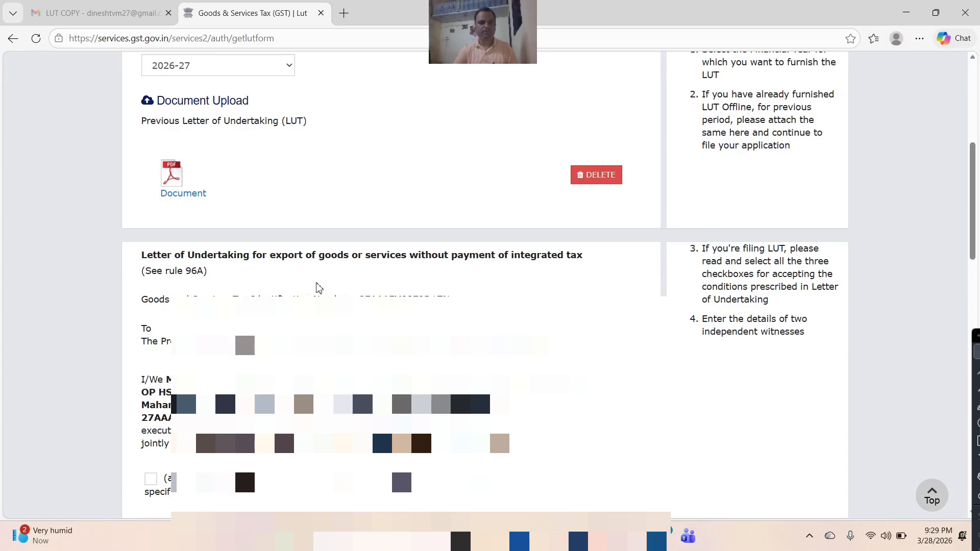
scroll(318, 287, down, 3)
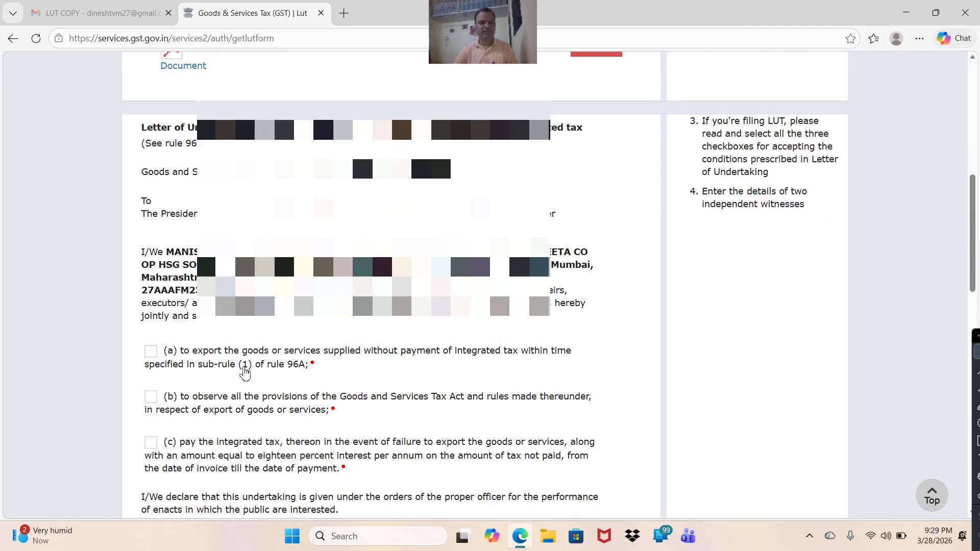
scroll(244, 374, down, 2)
scroll(245, 375, down, 2)
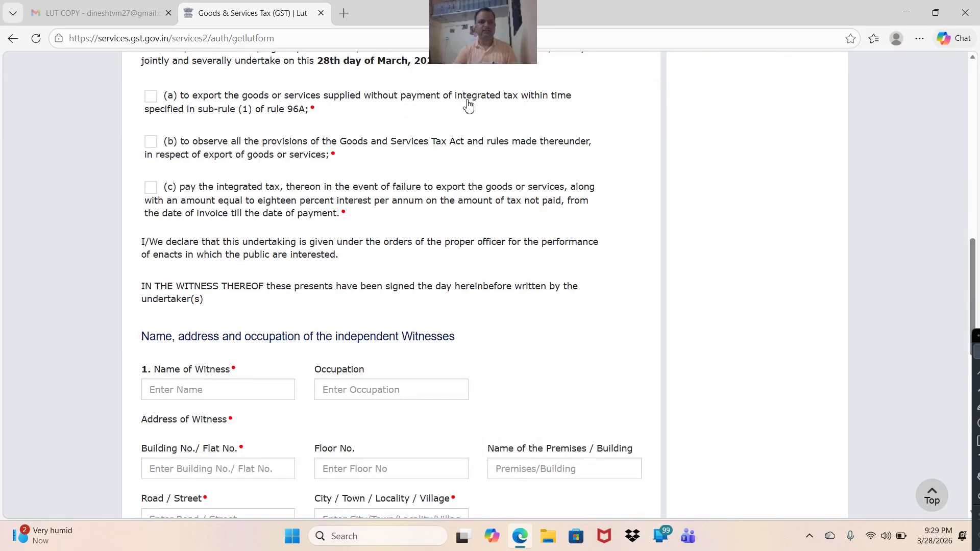
click(152, 97)
click(152, 144)
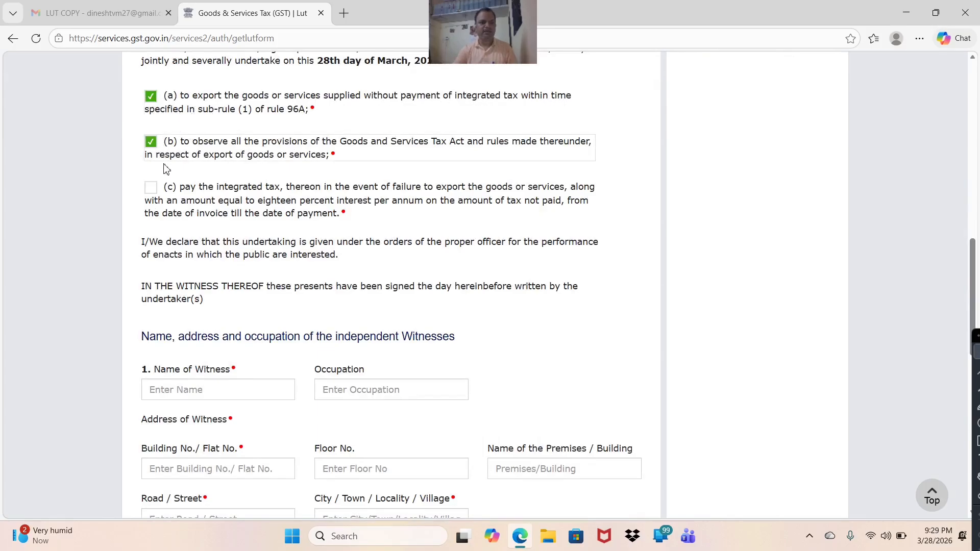
click(151, 189)
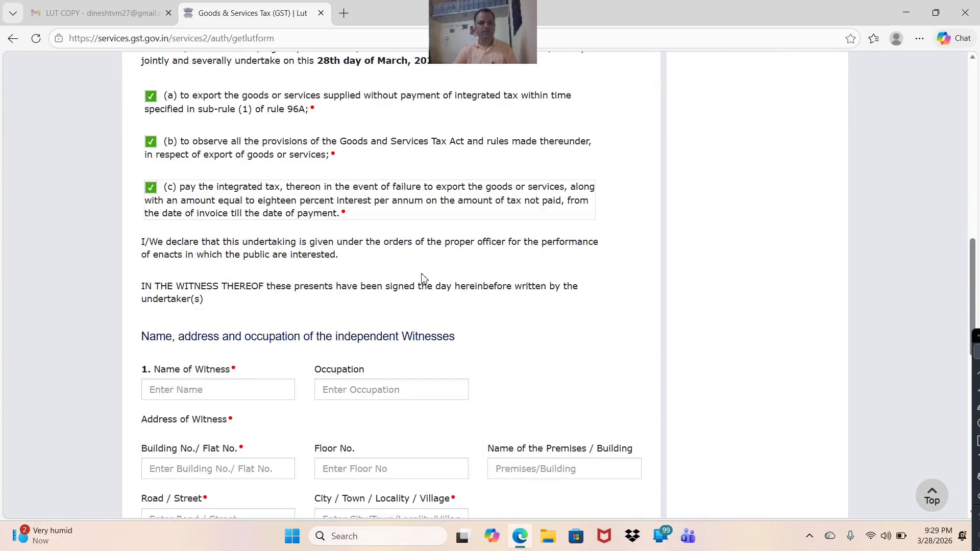
Enter Mumbai as the place of filing the LUT, below the second witness's address.
scroll(274, 300, down, 2)
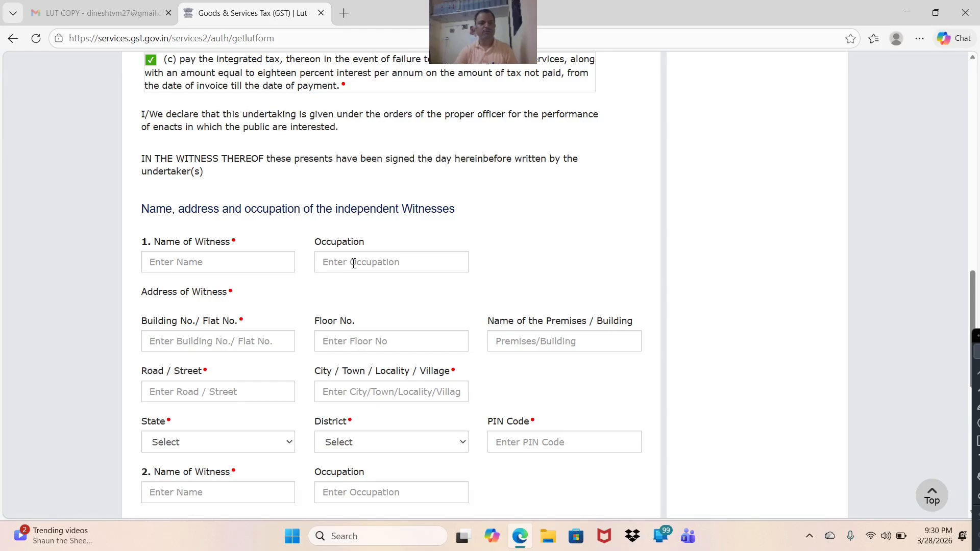
scroll(197, 351, down, 4)
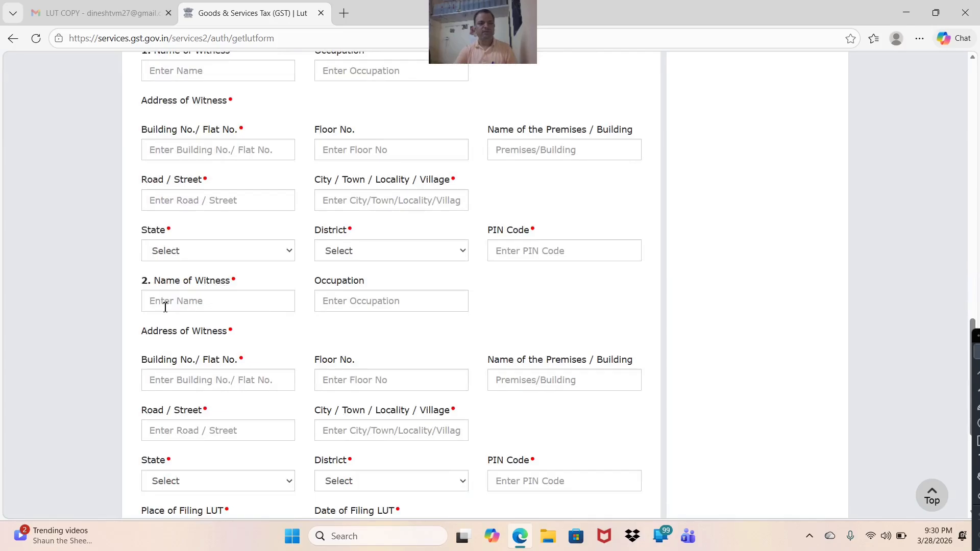
scroll(338, 377, down, 3)
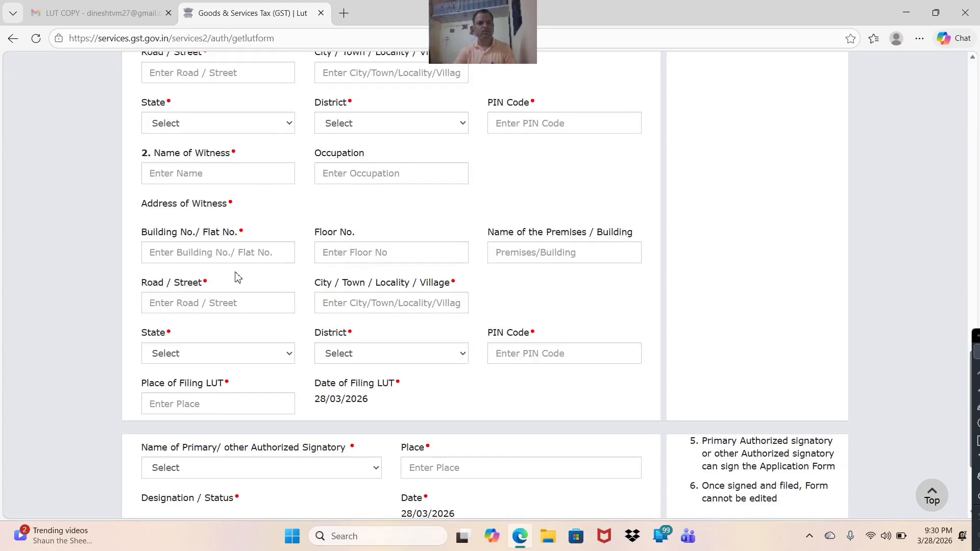
scroll(240, 278, down, 2)
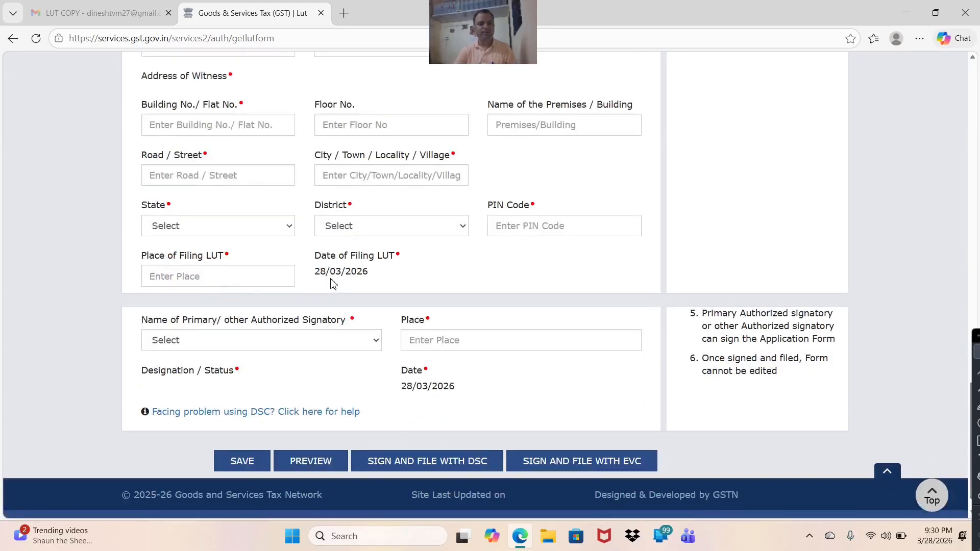
click(162, 277)
text(M)
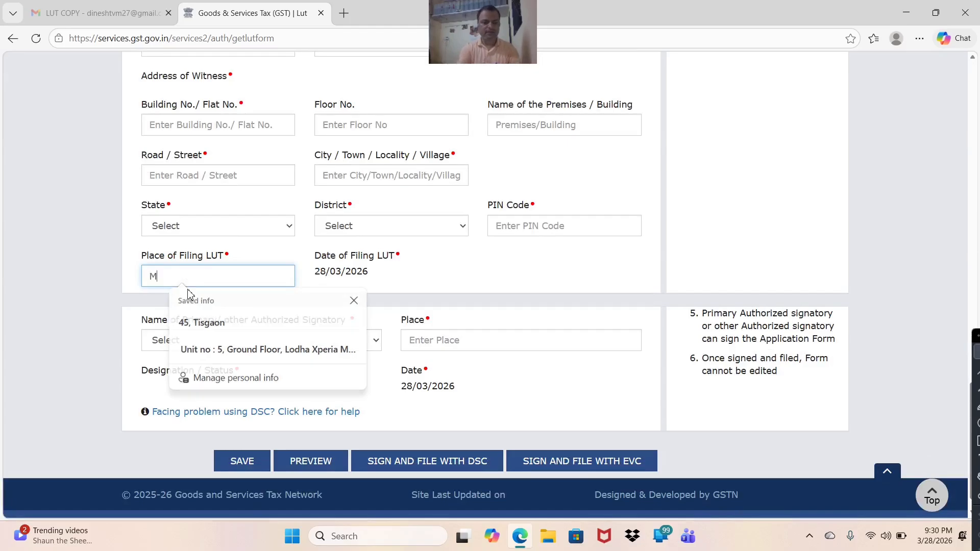
text(umba)
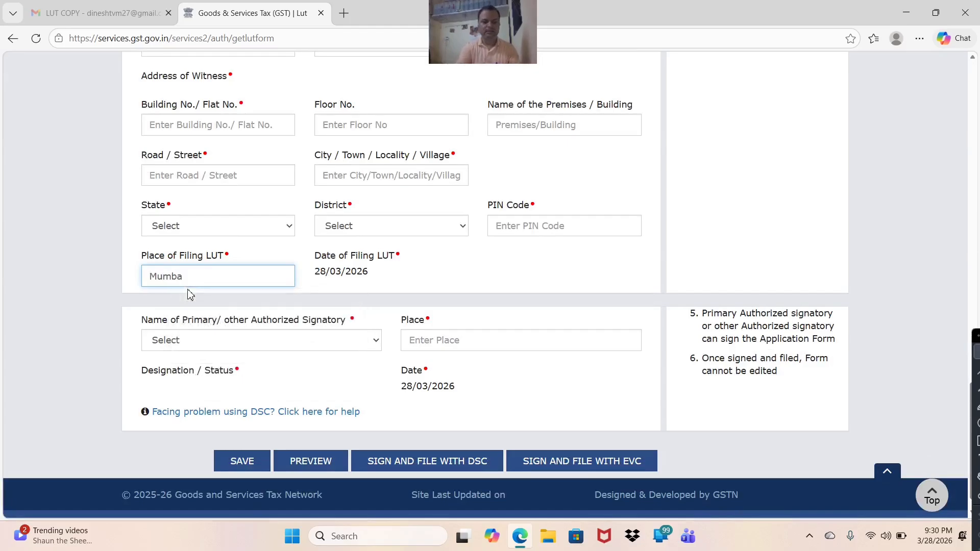
text(i)
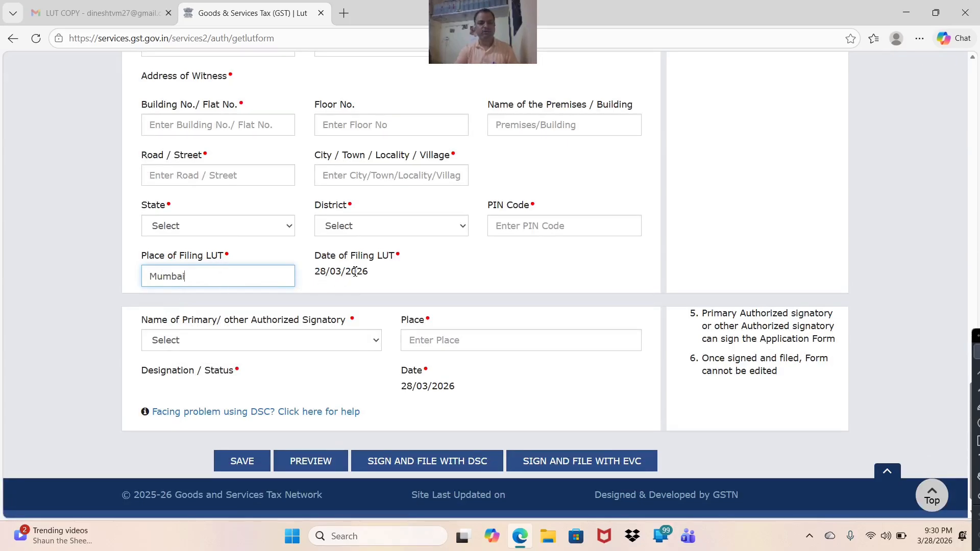
Choose the primary authorized signatory and enter Mumbai as the signatory's place.
click(361, 341)
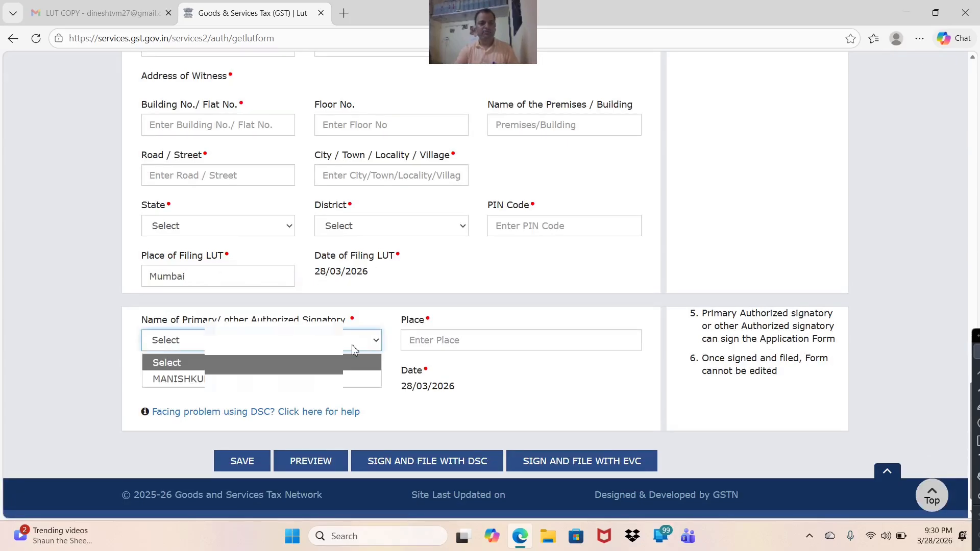
click(168, 376)
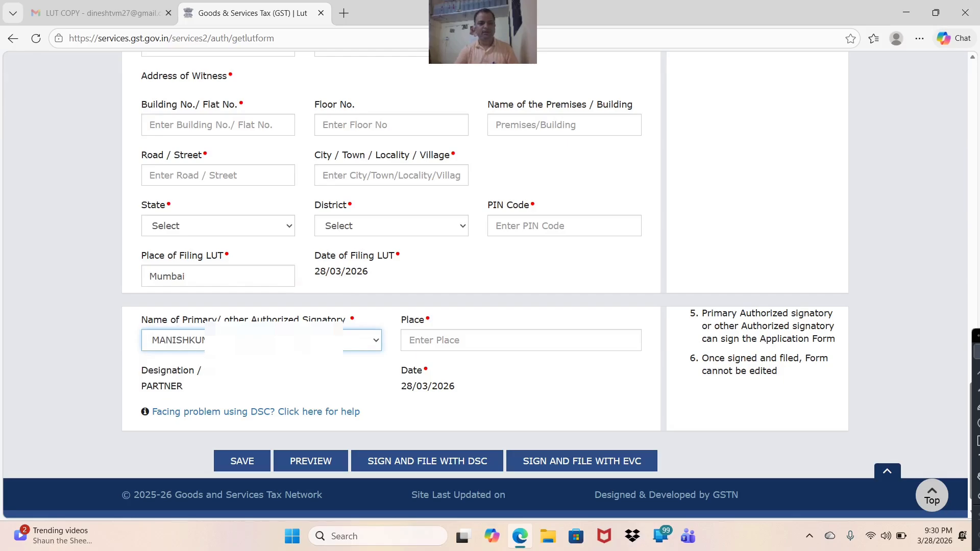
click(439, 342)
text(Mumbai)
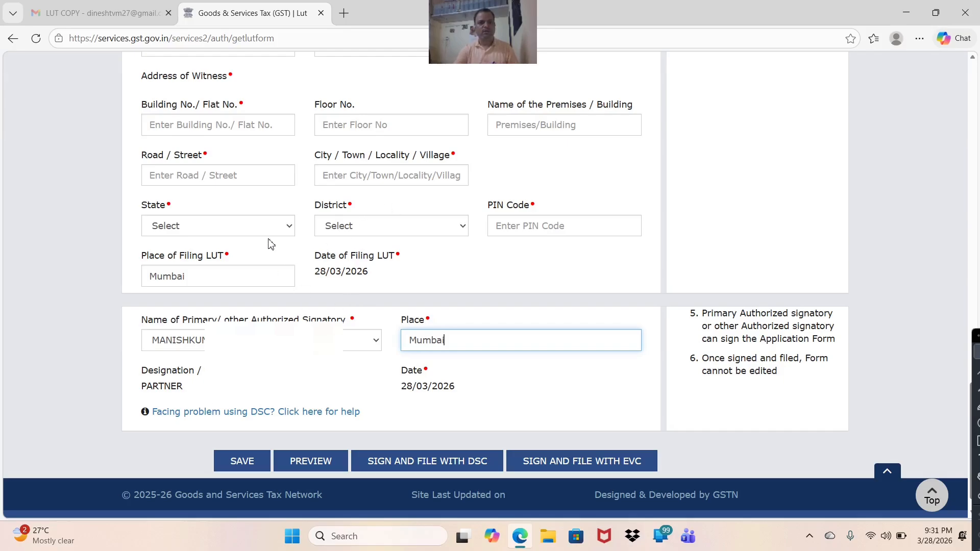
Review the name and address details of both witnesses and select the authorized signatory again.
scroll(272, 250, up, 3)
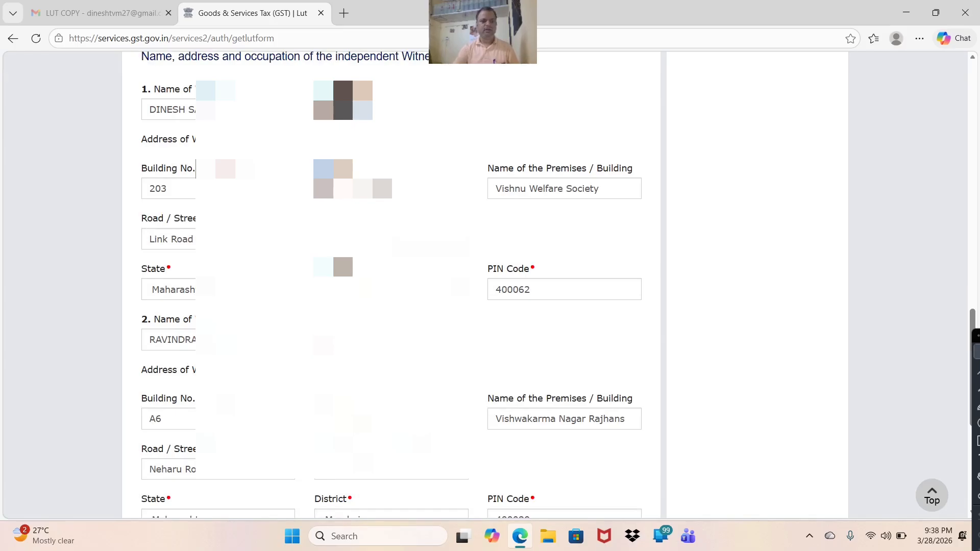
scroll(391, 285, down, 3)
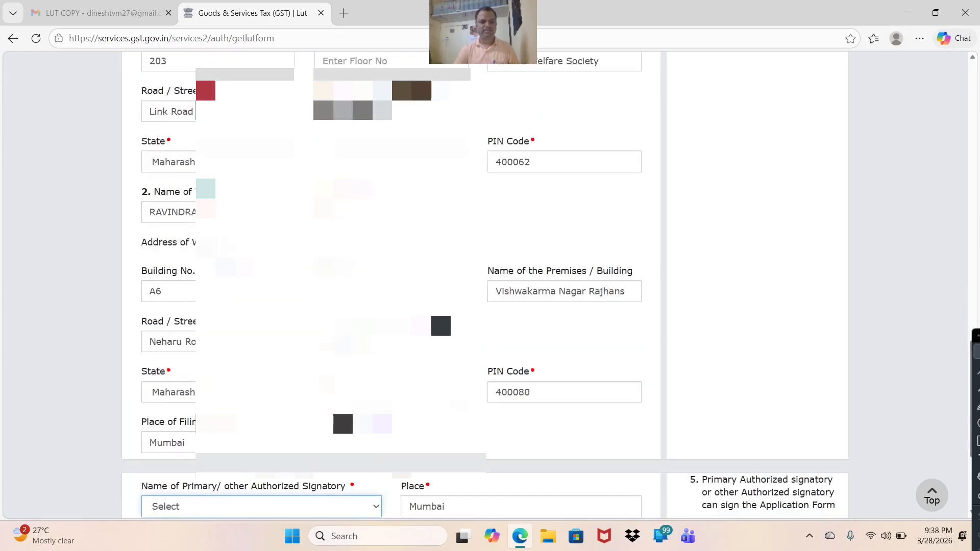
scroll(391, 286, down, 3)
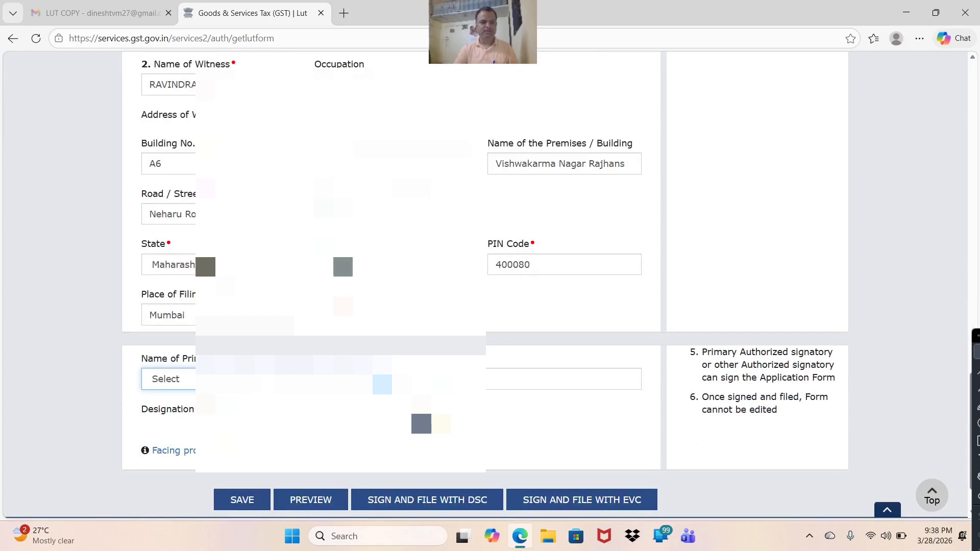
click(168, 378)
click(171, 416)
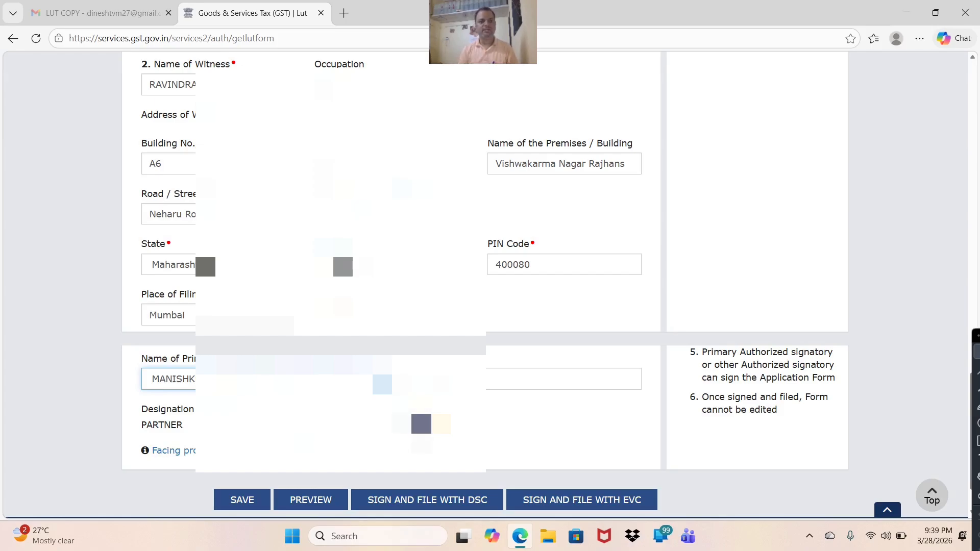
Sign and file the GST RFD-11 with EVC, confirming the submission and verifying it with the one-time password sent to the registered contacts.
click(224, 498)
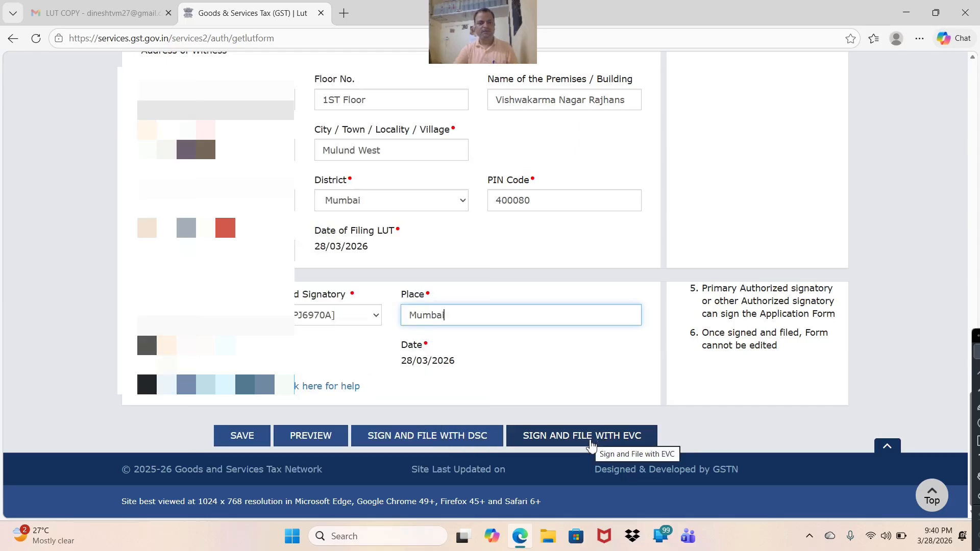
click(591, 446)
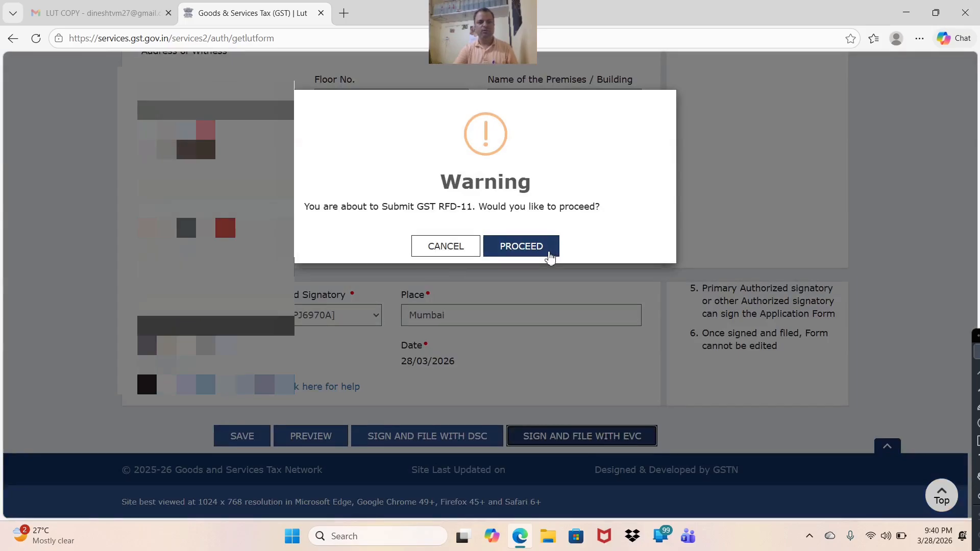
click(549, 253)
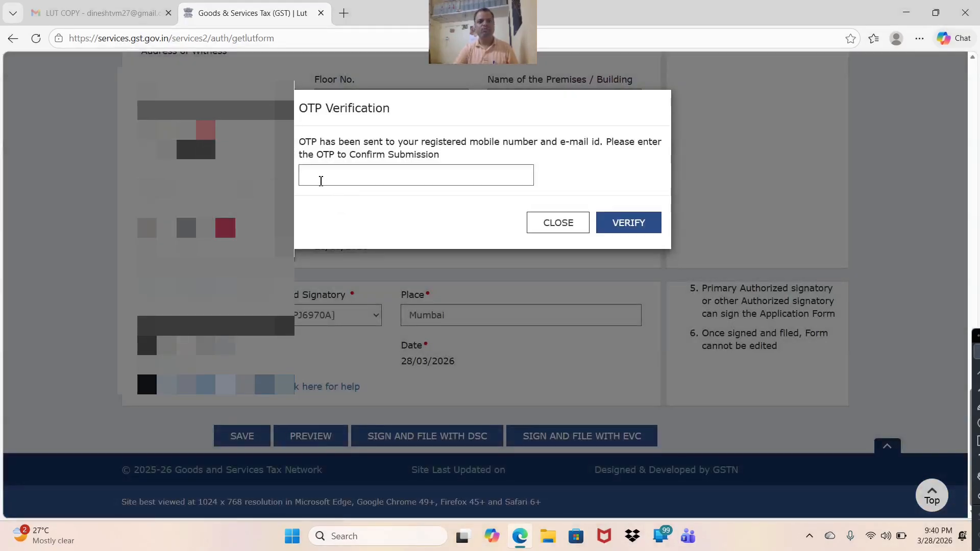
click(323, 176)
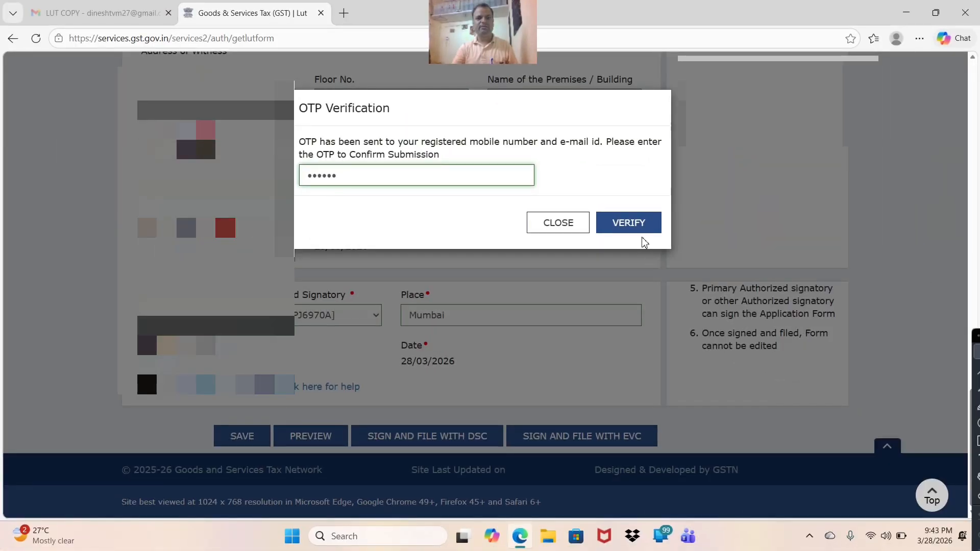
click(631, 227)
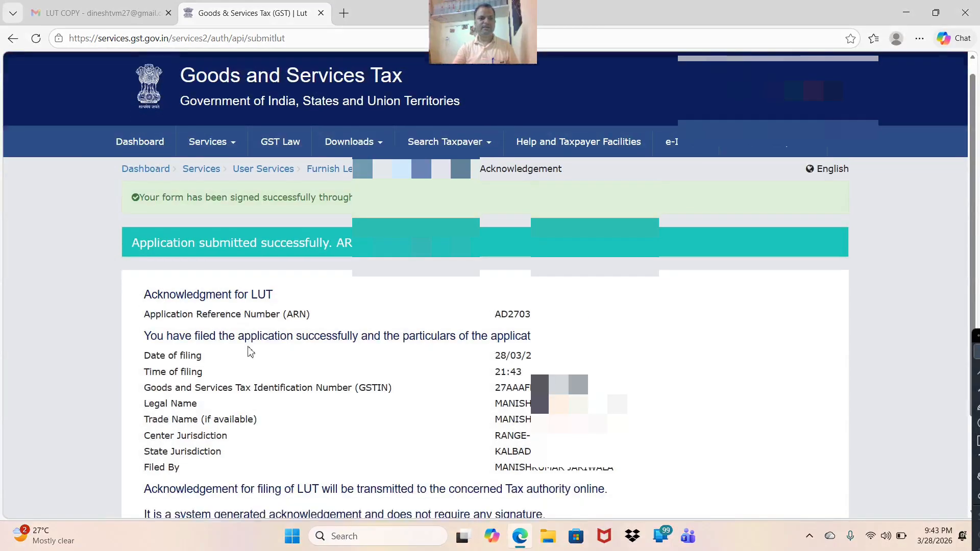
Download the LUT filing acknowledgement and open the file ACKNOWLEDGEMENT GST RFD -11.pdf.
scroll(249, 346, down, 1)
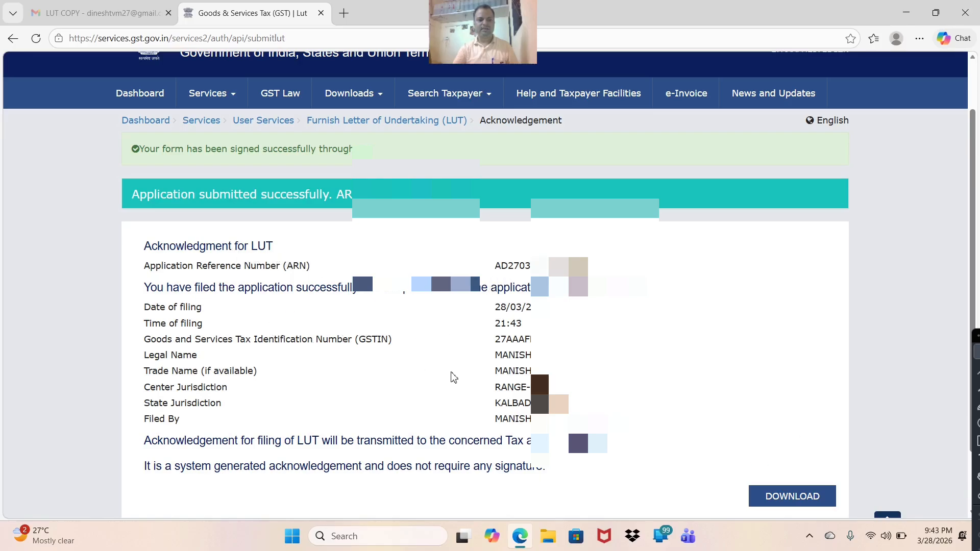
click(791, 500)
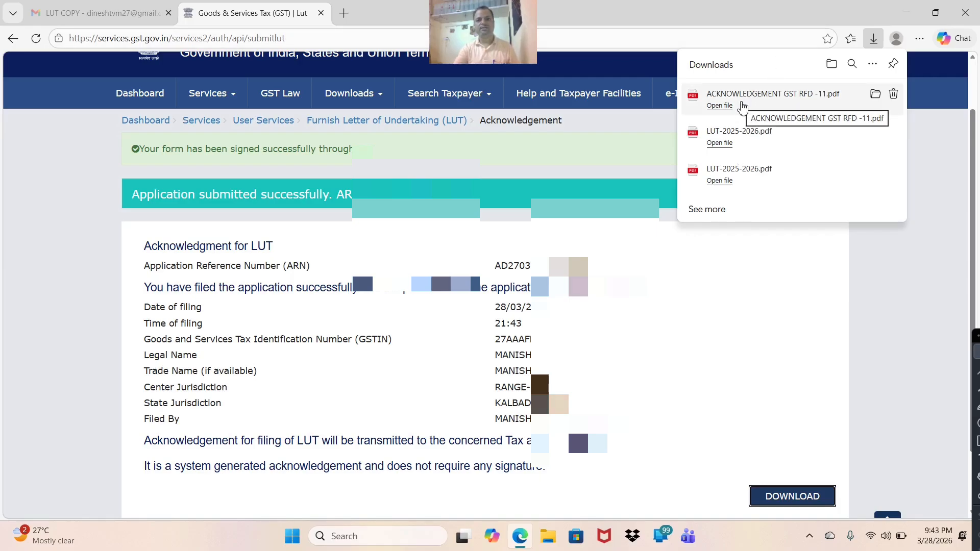
click(745, 104)
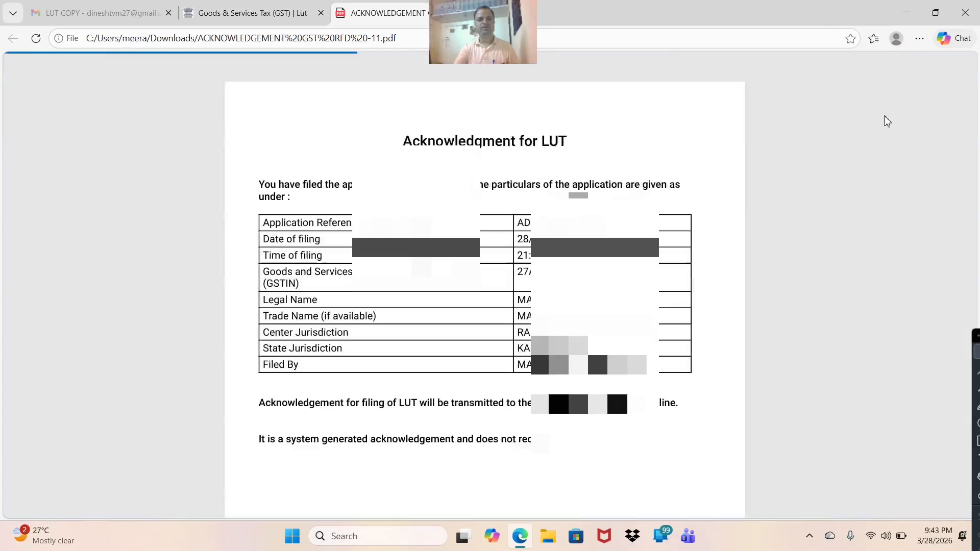